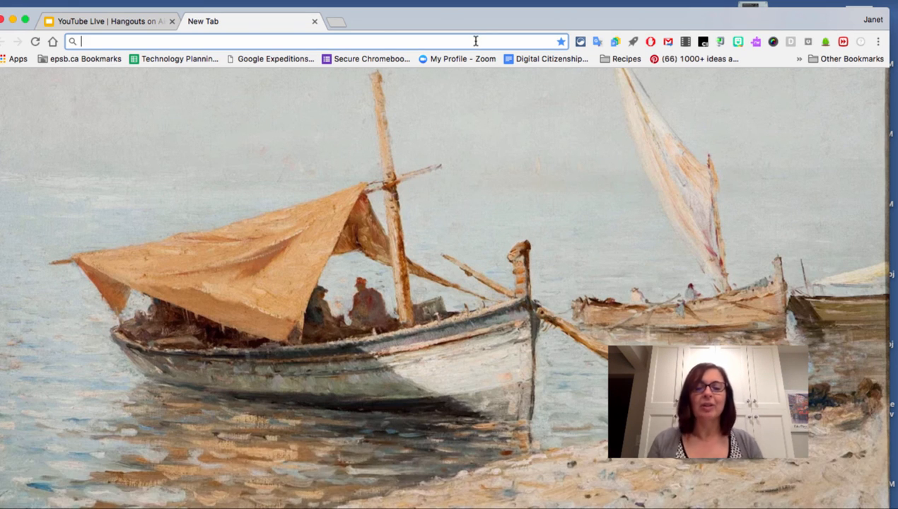
# Step: Go to youtube.com and open the Creator Studio of the signed-in consultant channel
pyautogui.write('youtube.com')
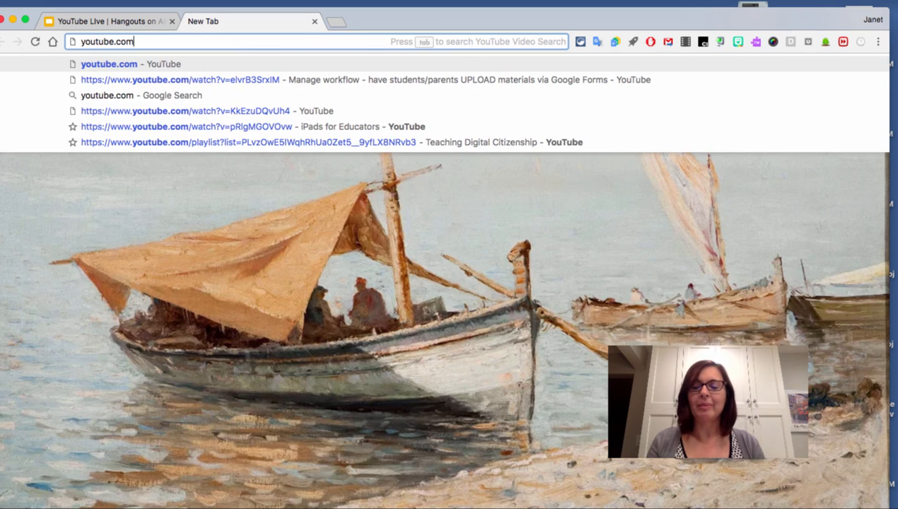
pyautogui.press('Return')
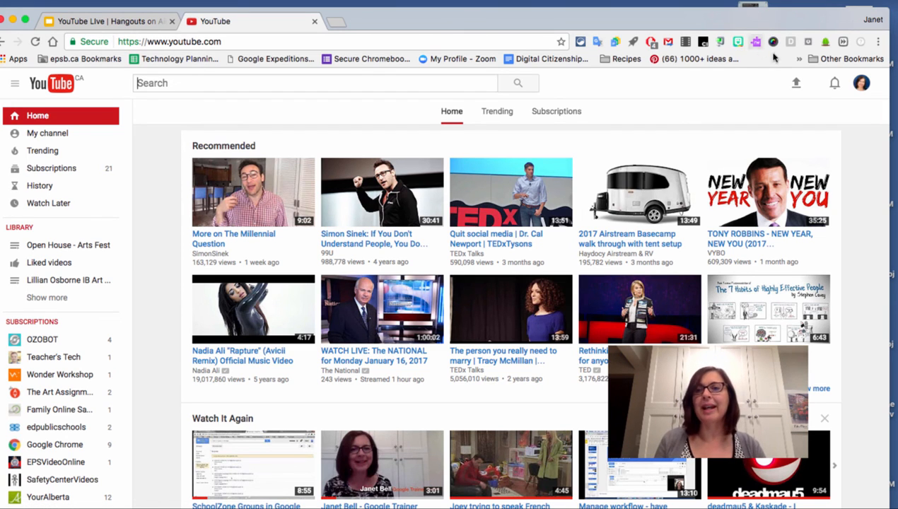
pyautogui.click(863, 83)
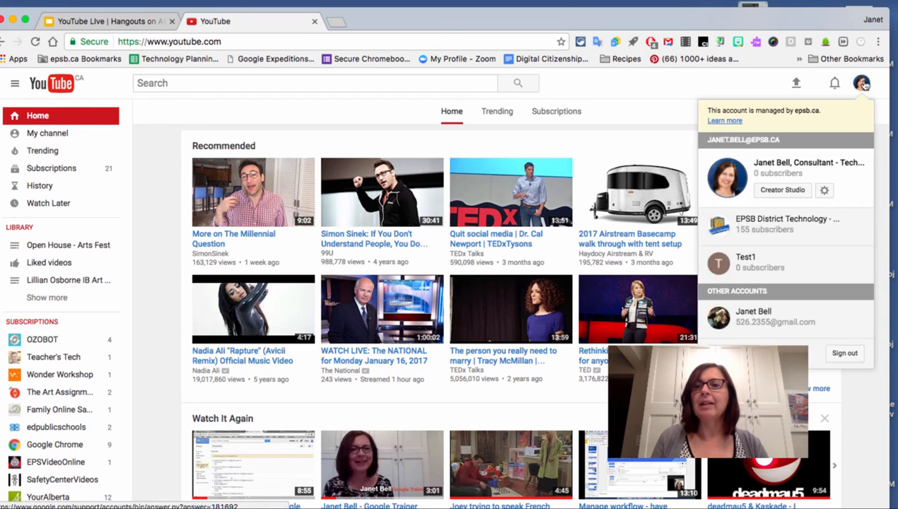
pyautogui.click(774, 183)
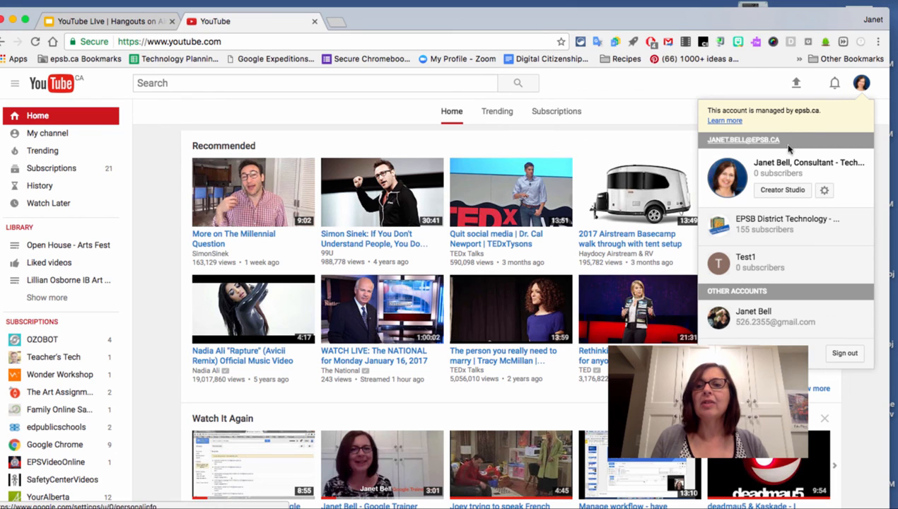
pyautogui.click(779, 191)
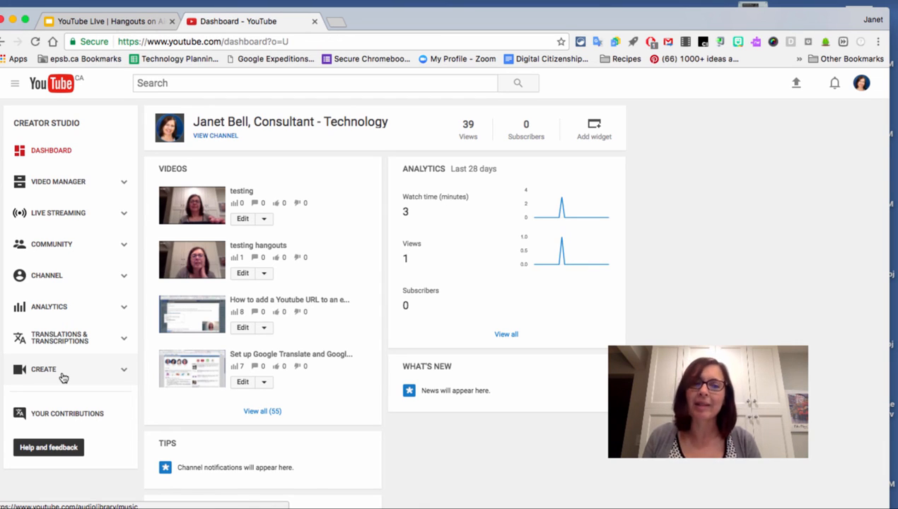
# Step: Open the live streaming events list and start creating a new live event
pyautogui.click(99, 217)
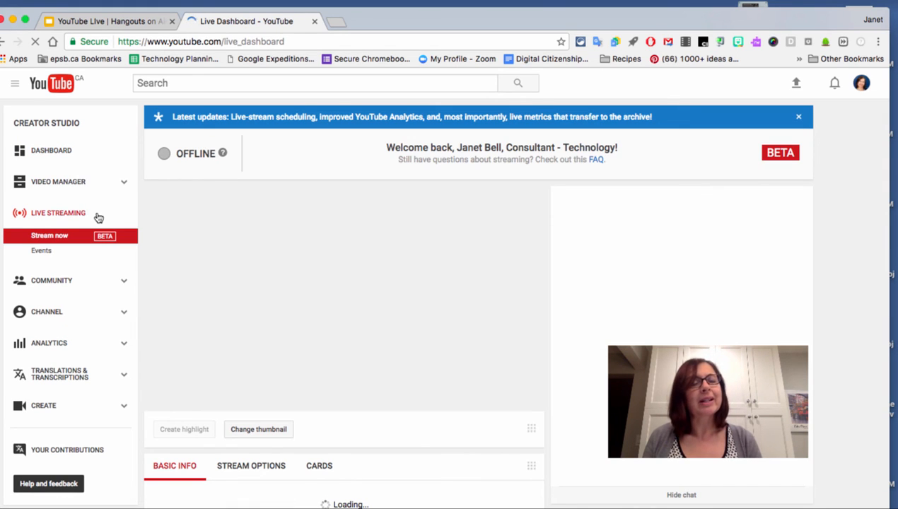
pyautogui.click(54, 253)
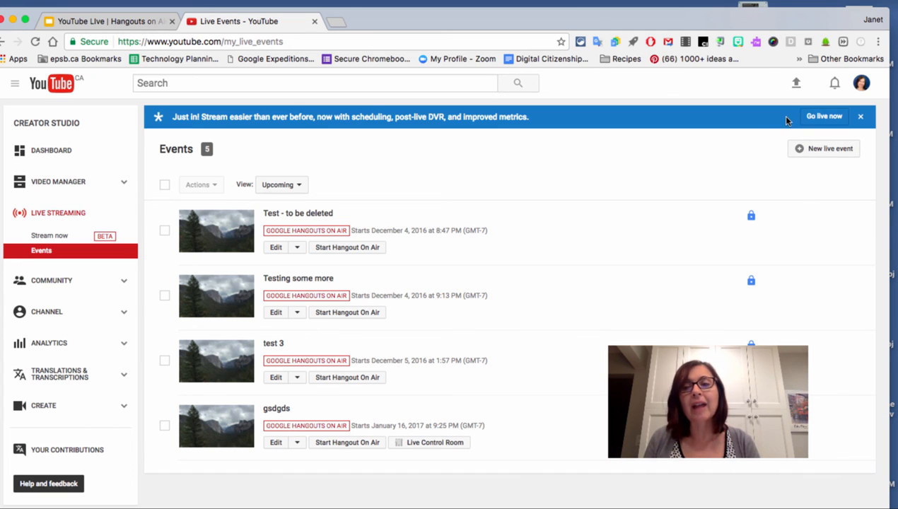
pyautogui.click(813, 152)
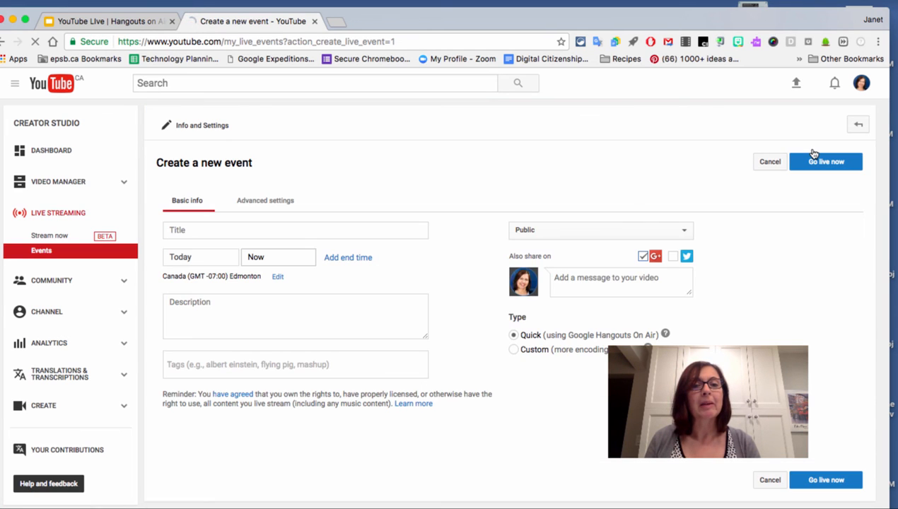
# Step: Title the new event "How to do a Youtube Live Hangout"
pyautogui.click(412, 228)
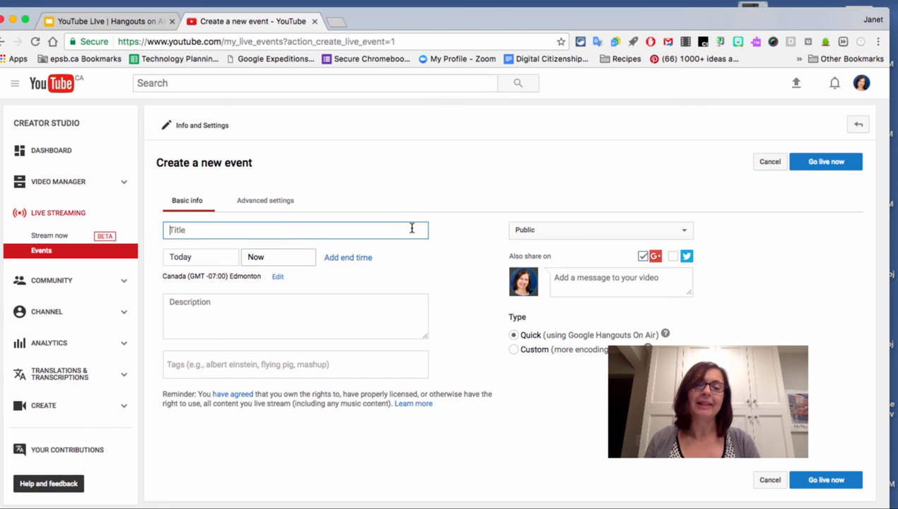
pyautogui.write('How ')
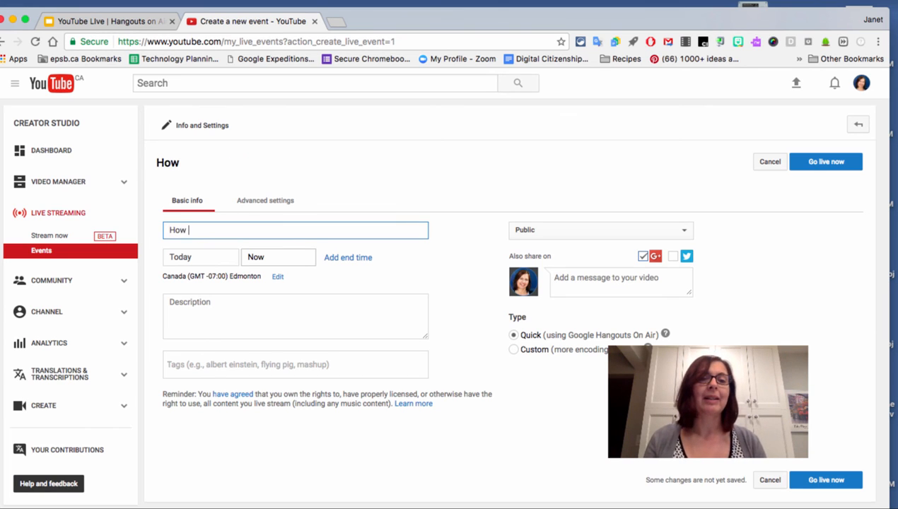
pyautogui.write('to do a')
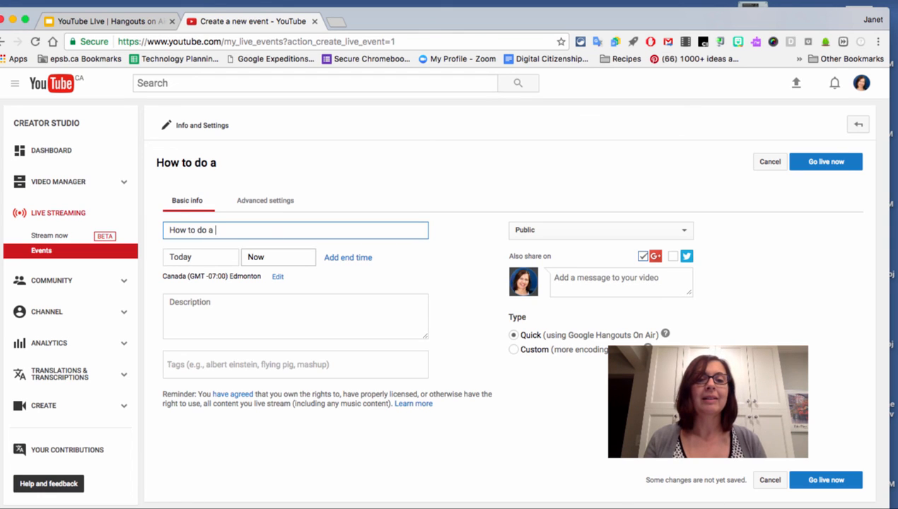
pyautogui.write(' Youtu')
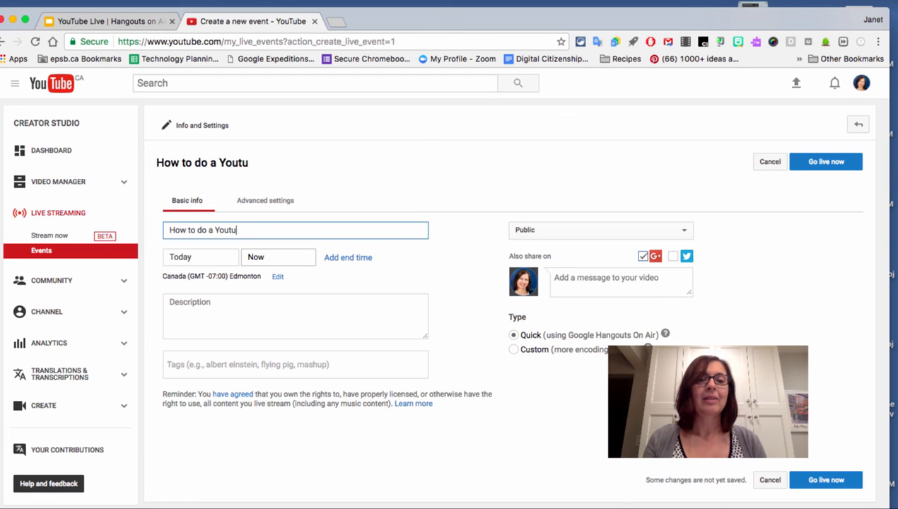
pyautogui.write('be Live ')
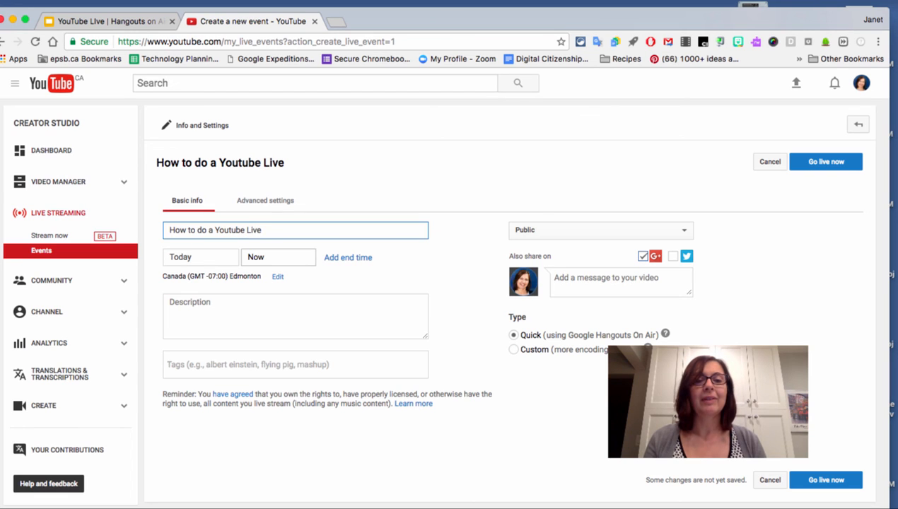
pyautogui.write('Hangout')
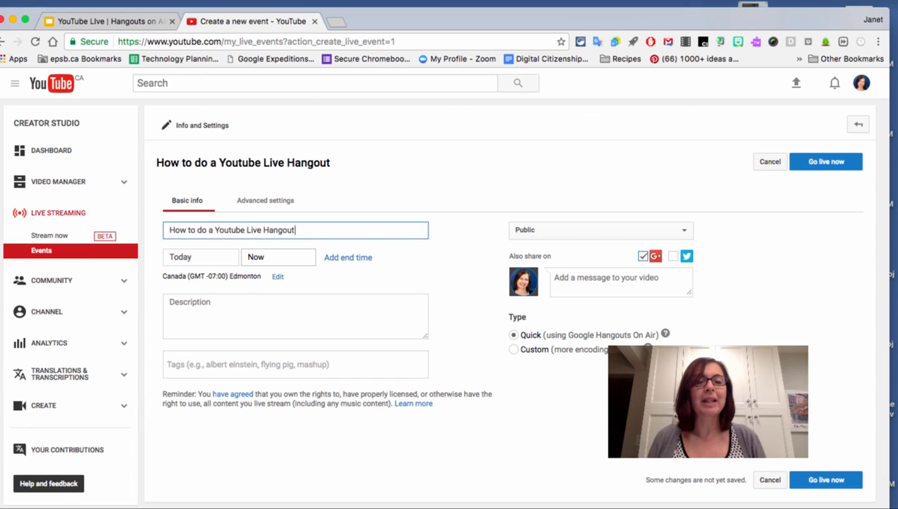
# Step: Look through the event's start date and start time choices, keeping Today and Now
pyautogui.click(221, 260)
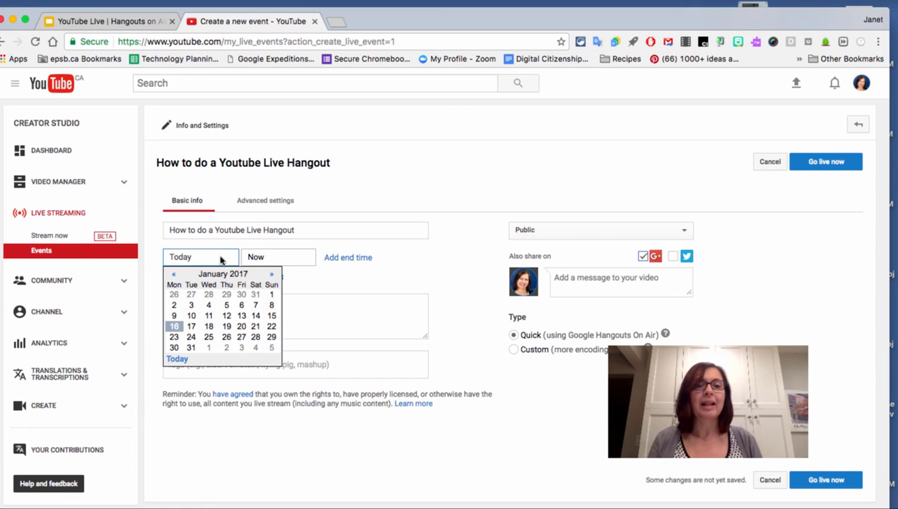
pyautogui.click(347, 293)
pyautogui.click(292, 257)
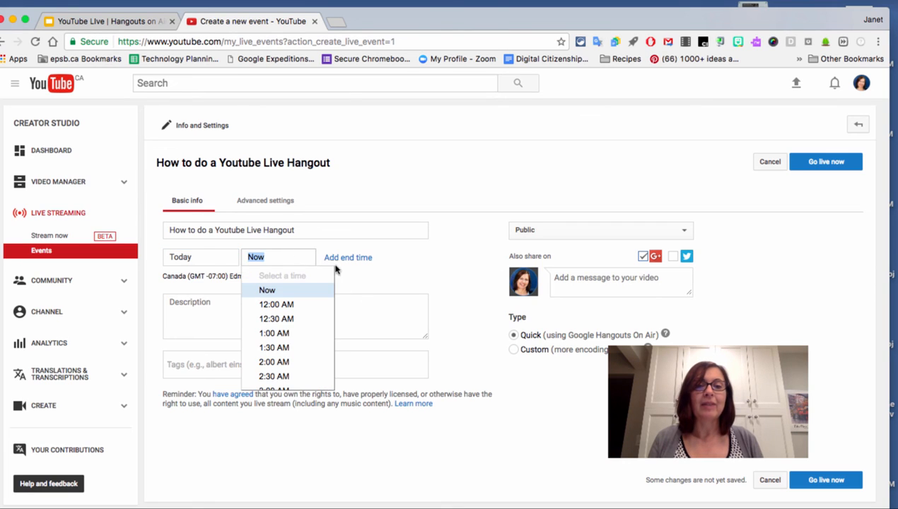
pyautogui.click(364, 274)
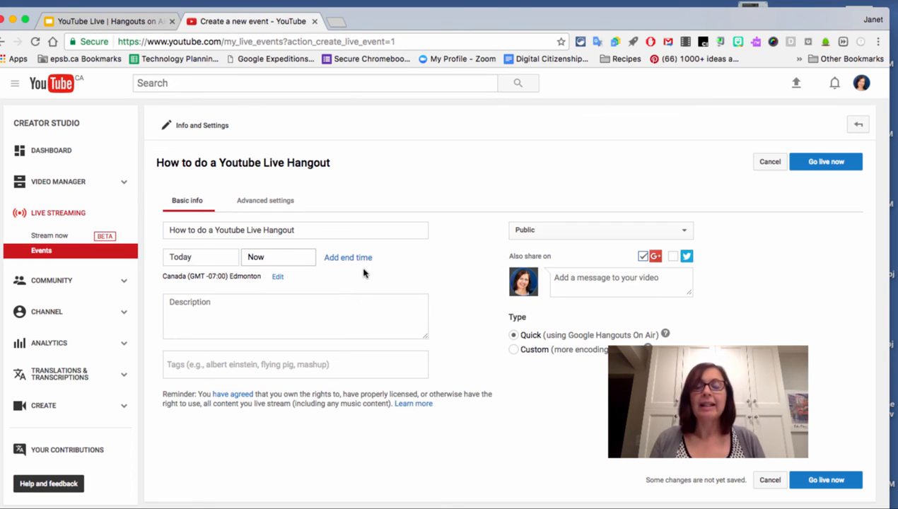
# Step: Set the event's privacy to Private and leave the description empty
pyautogui.click(537, 232)
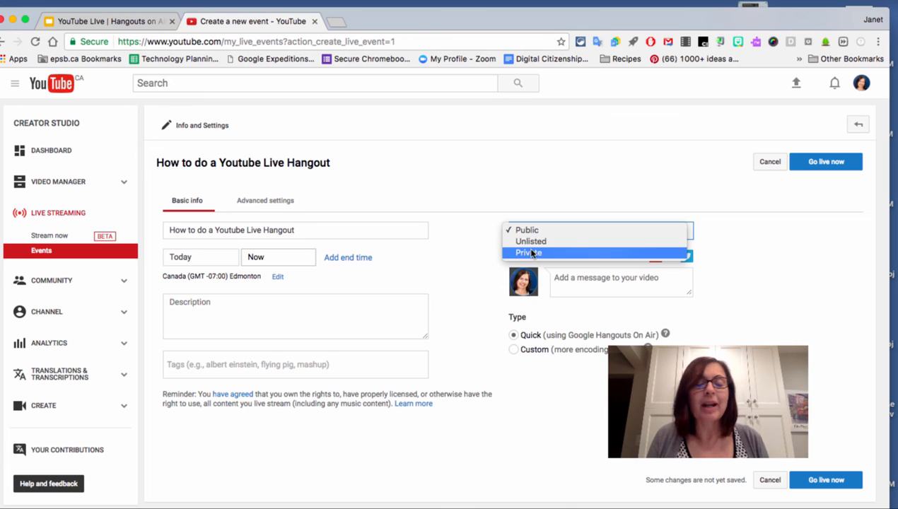
pyautogui.click(533, 254)
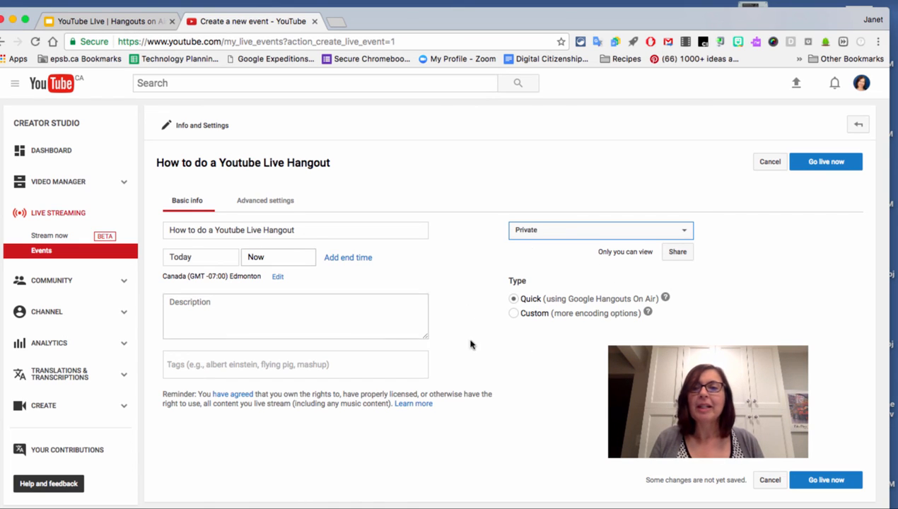
pyautogui.click(341, 319)
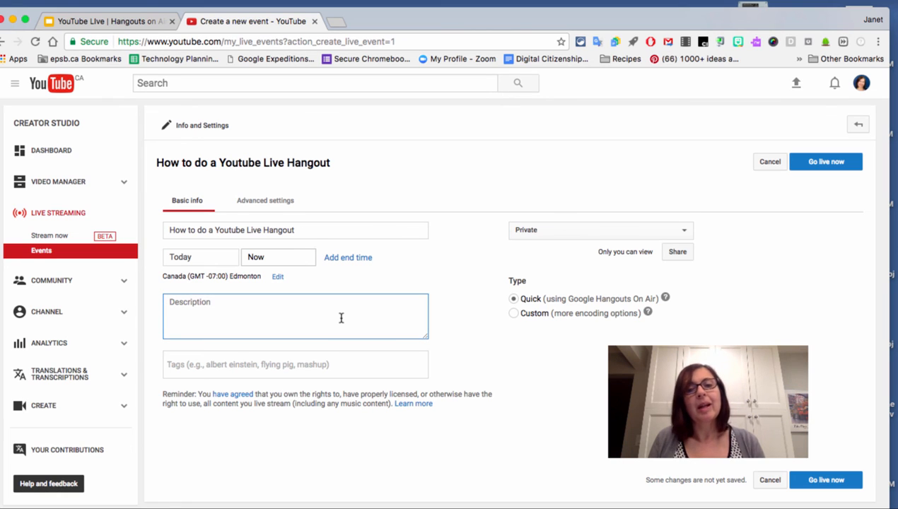
# Step: Go live with the event immediately and enter its Google Hangout On Air
pyautogui.click(835, 163)
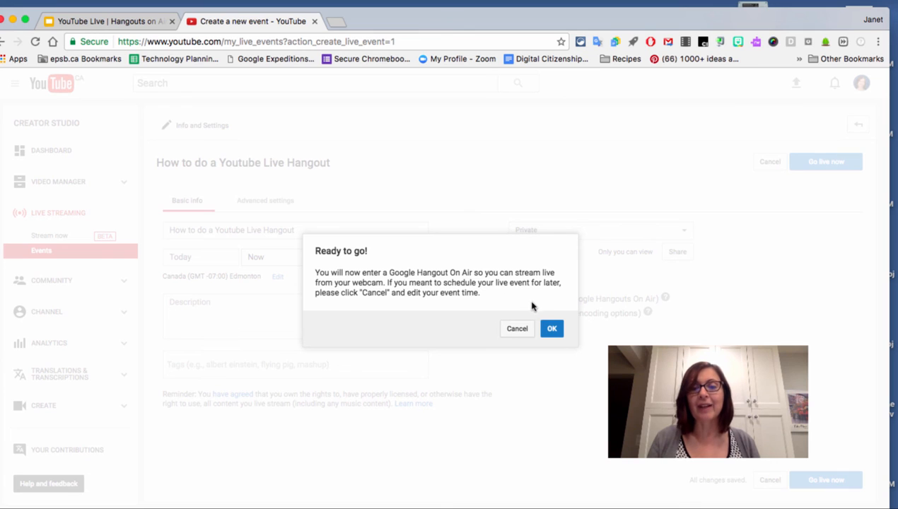
pyautogui.click(552, 330)
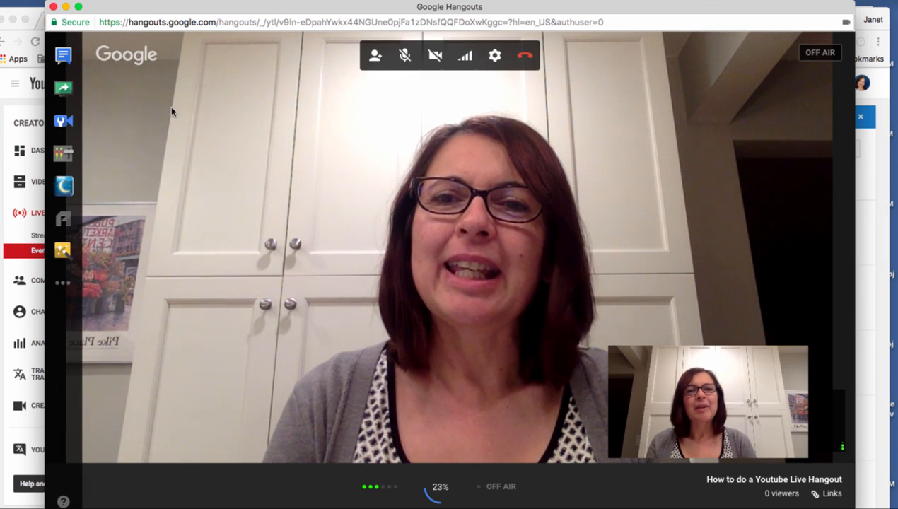
pyautogui.click(63, 54)
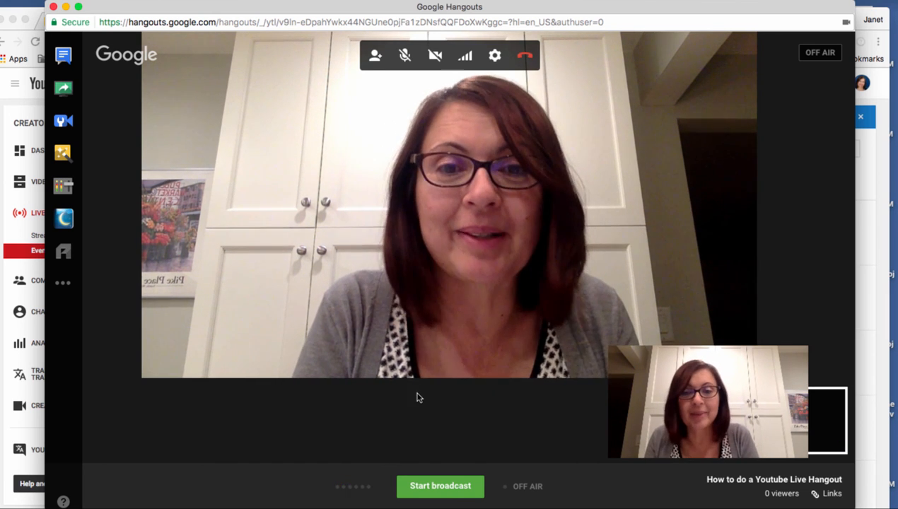
# Step: Start broadcasting the Hangout On Air on YouTube and view its page and embed links
pyautogui.click(429, 486)
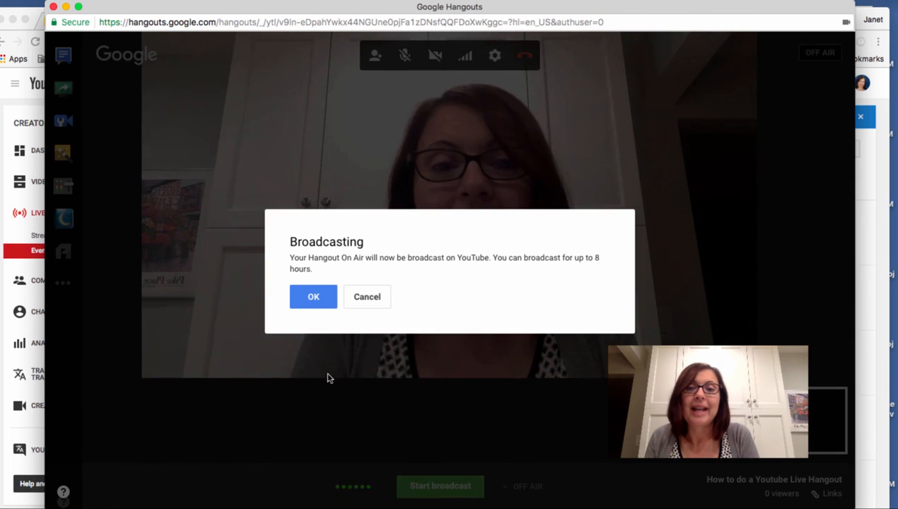
pyautogui.click(305, 300)
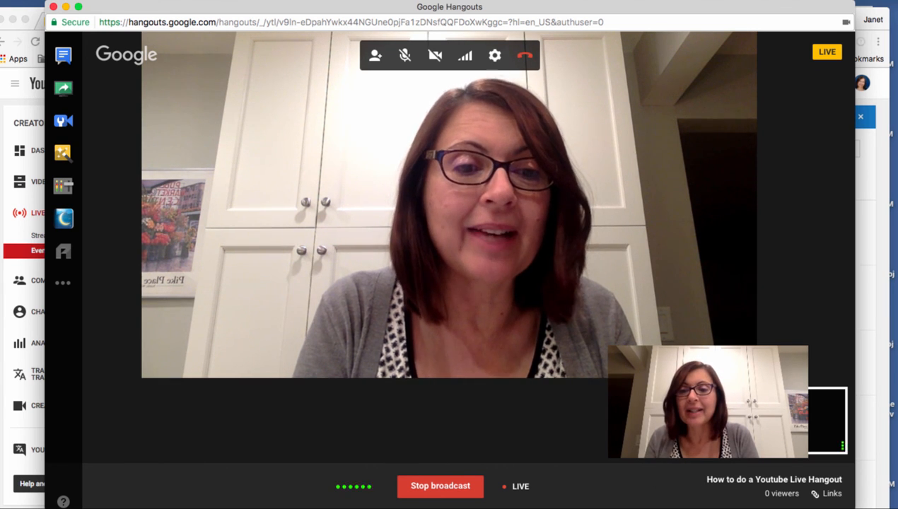
pyautogui.click(830, 497)
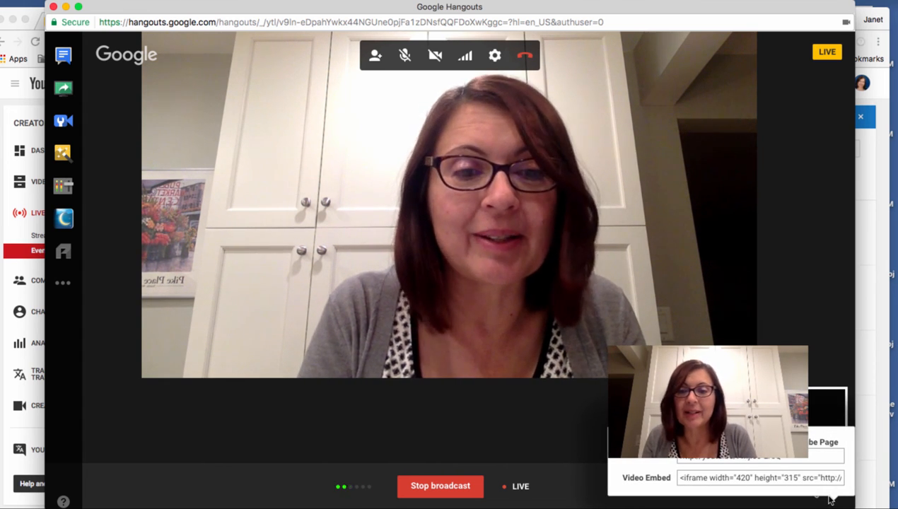
pyautogui.click(285, 423)
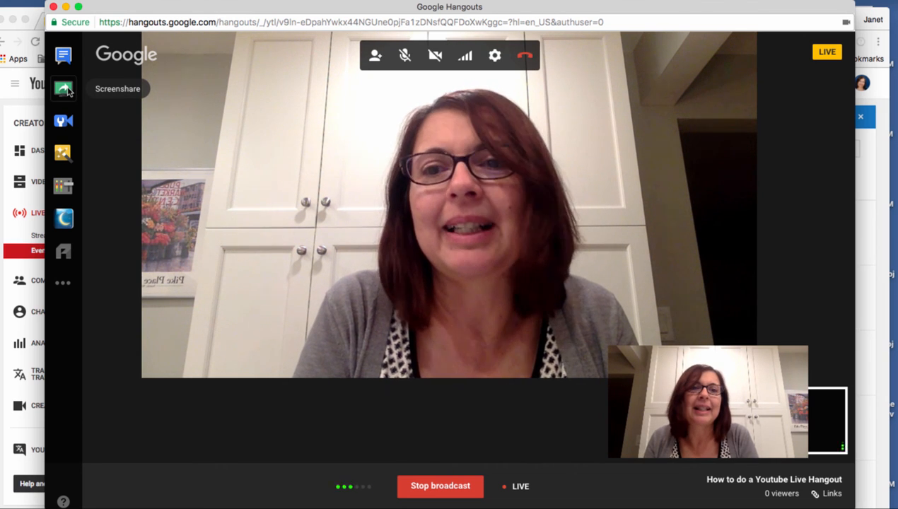
# Step: Look at the application window choices for screen sharing, but share the entire screen in the Hangout
pyautogui.click(64, 89)
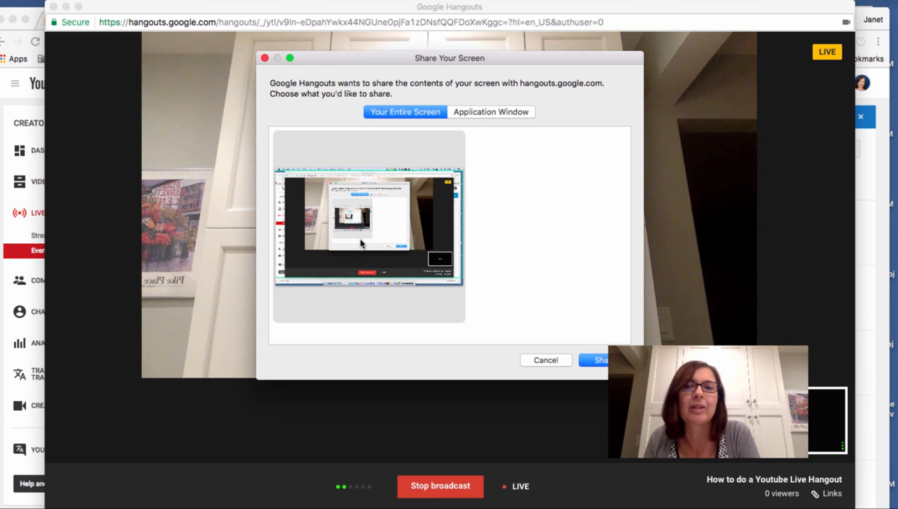
pyautogui.click(495, 114)
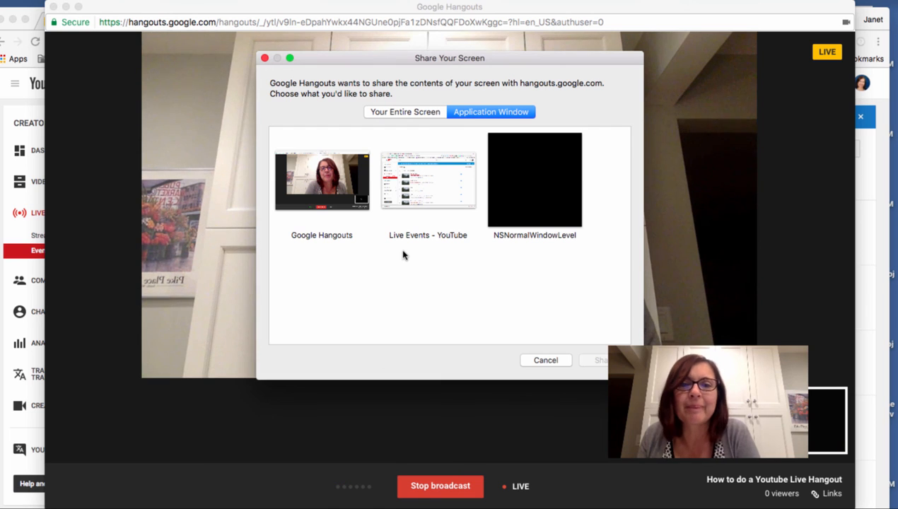
pyautogui.click(402, 114)
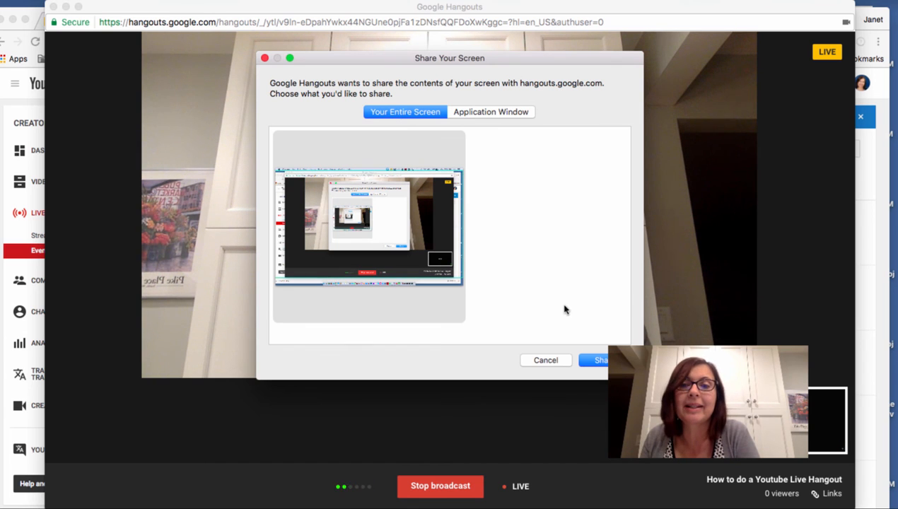
pyautogui.click(603, 362)
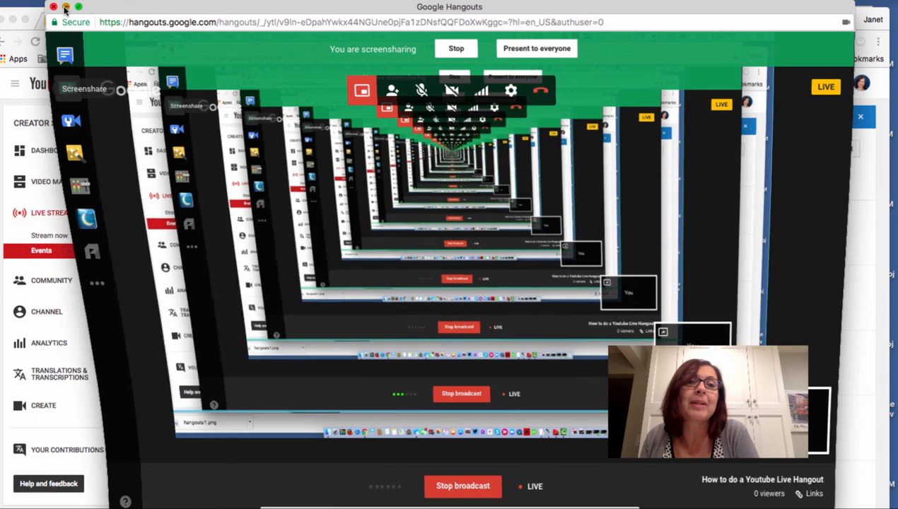
# Step: Minimize the Hangouts window and bring up the "YouTube Live | Hangouts on Air" presentation in Google Slides
pyautogui.click(64, 6)
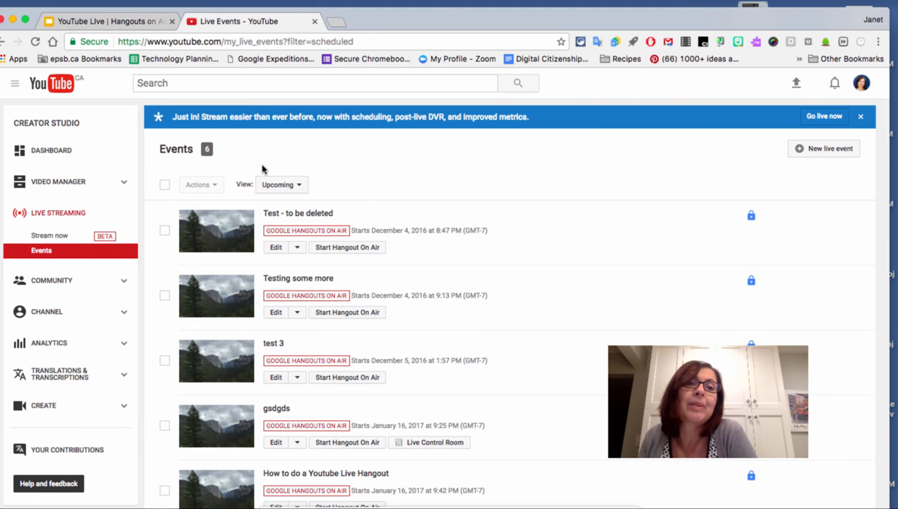
pyautogui.click(124, 23)
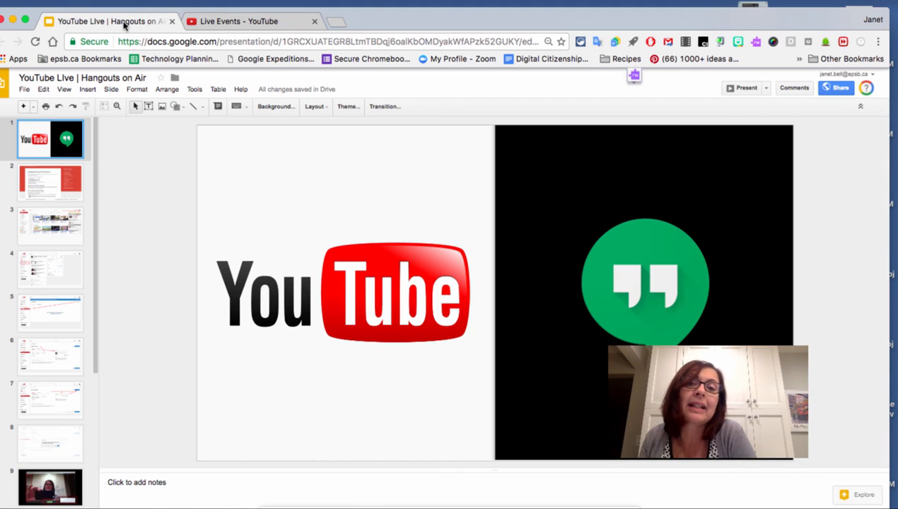
pyautogui.click(228, 25)
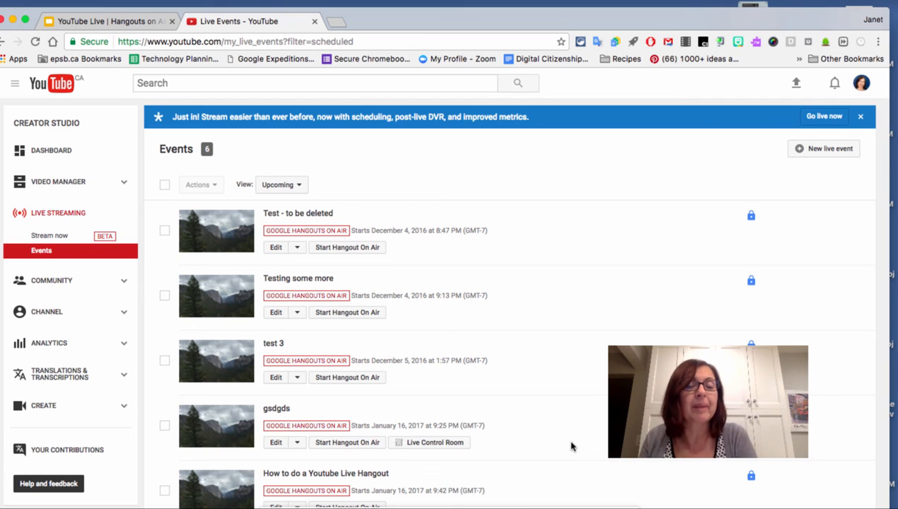
pyautogui.click(132, 26)
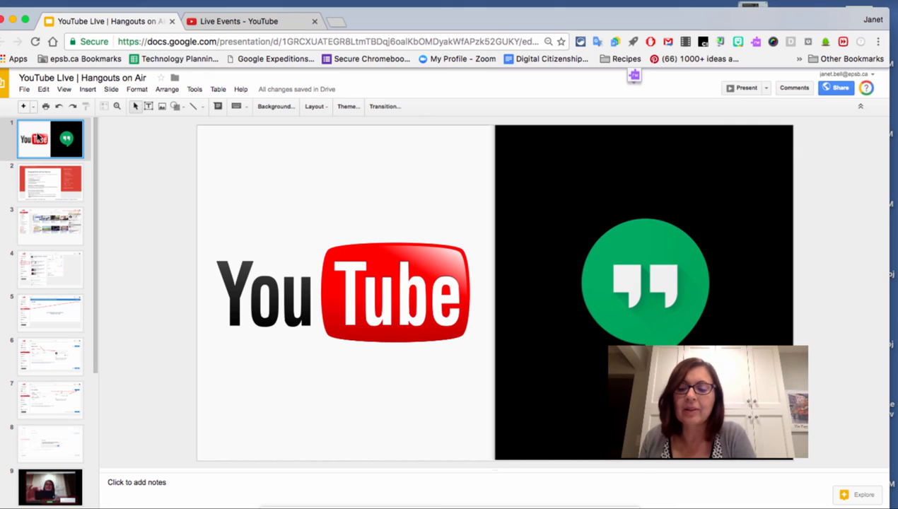
# Step: Present slides 2 to 8 in order, covering the Hangouts On Air guide, Creator Studio and the setup of a live event
pyautogui.press('Down')
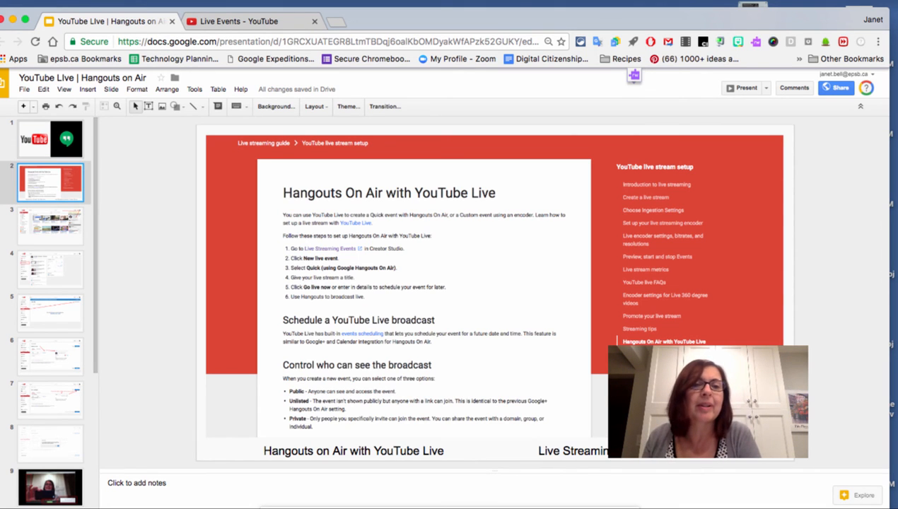
pyautogui.press('Down')
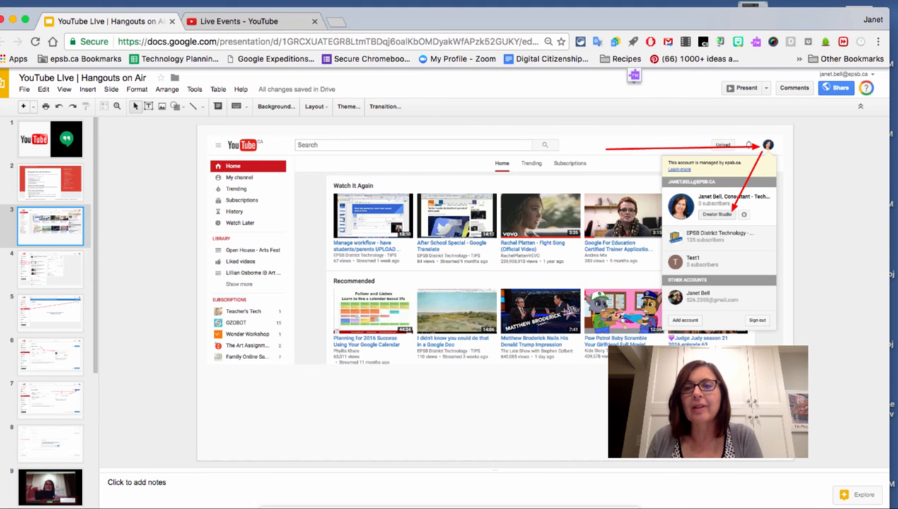
pyautogui.press('Down')
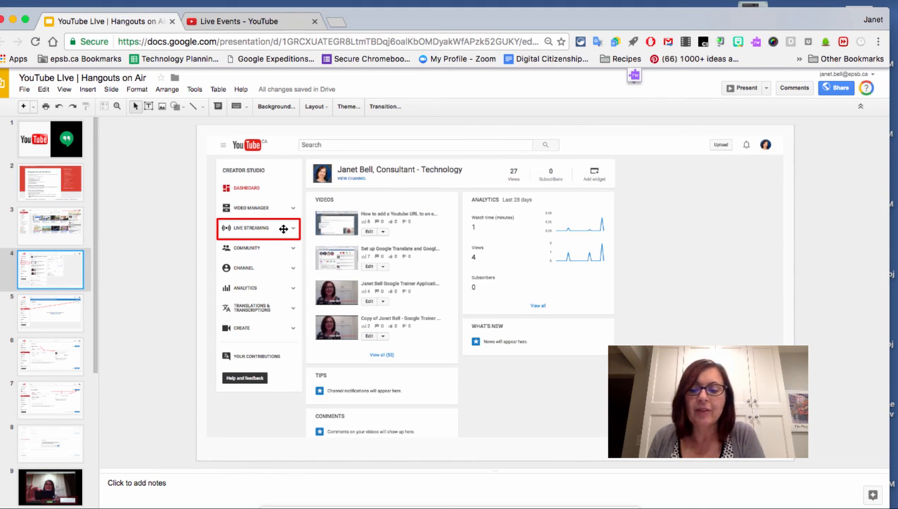
pyautogui.press('Down')
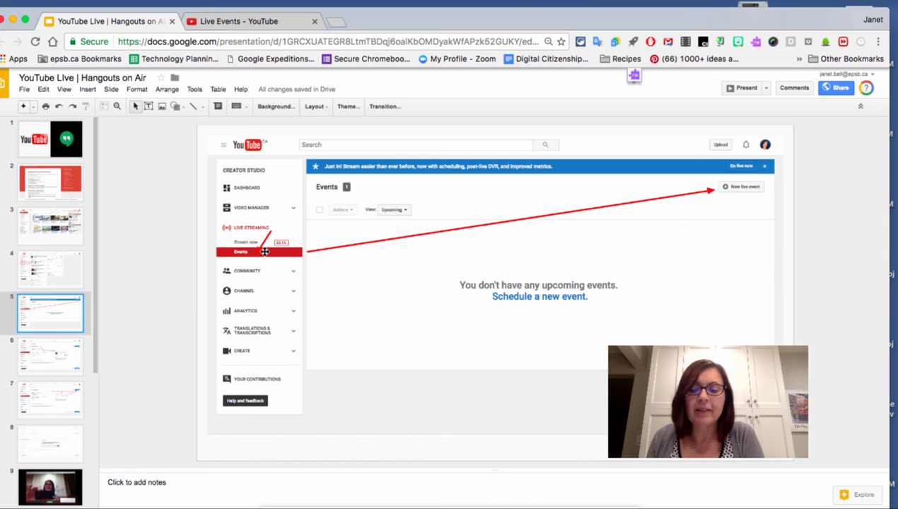
pyautogui.press('Down')
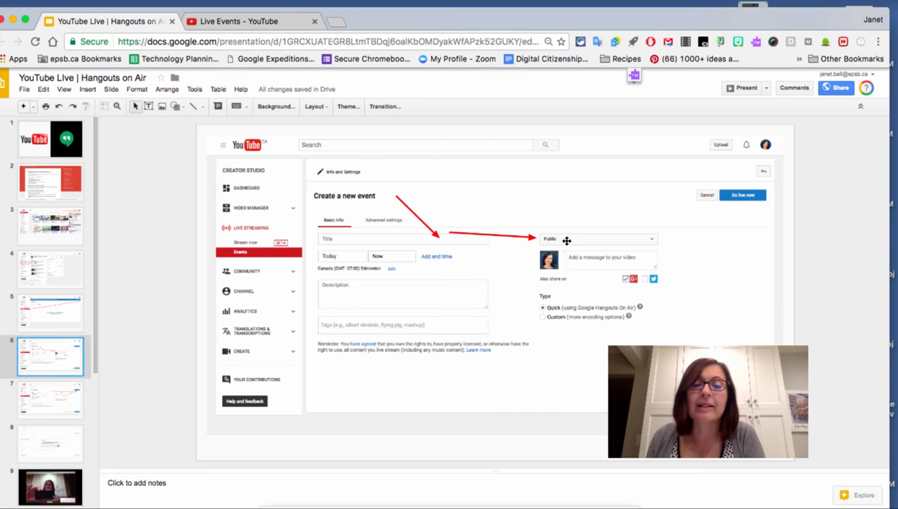
pyautogui.press('Down')
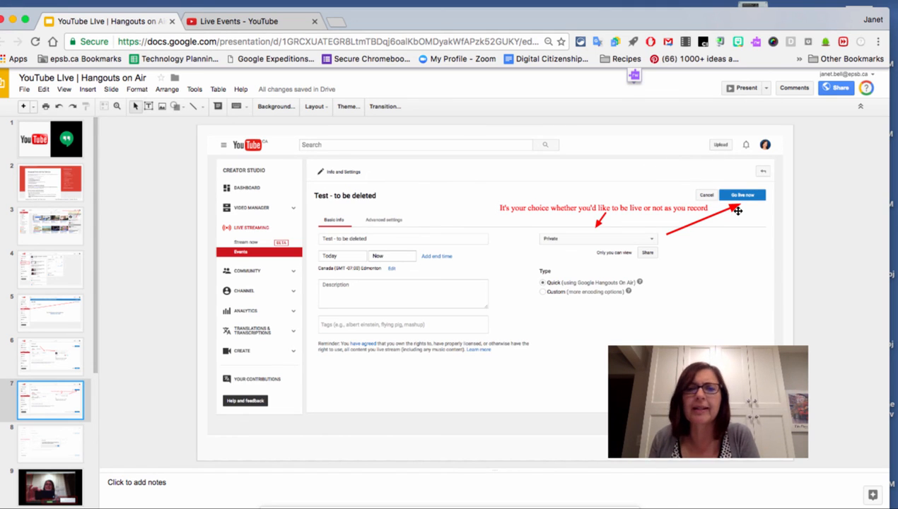
pyautogui.press('Down')
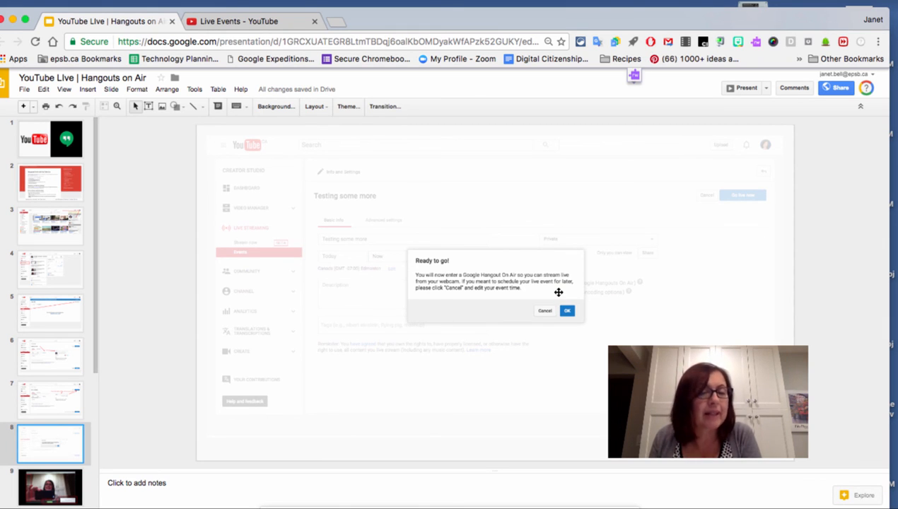
# Step: Present the slides from slide 9 onward, covering starting the broadcast, the live indicator, group chat and screen sharing
pyautogui.press('Down')
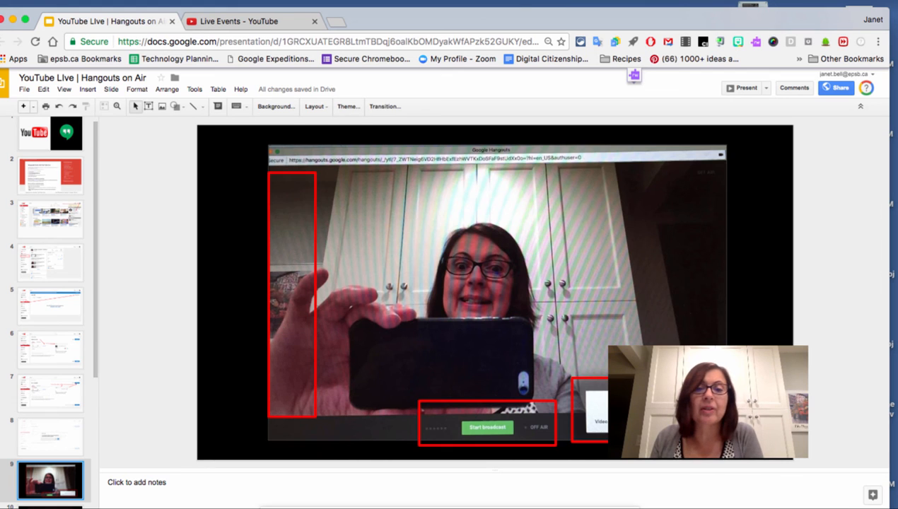
pyautogui.press('Down')
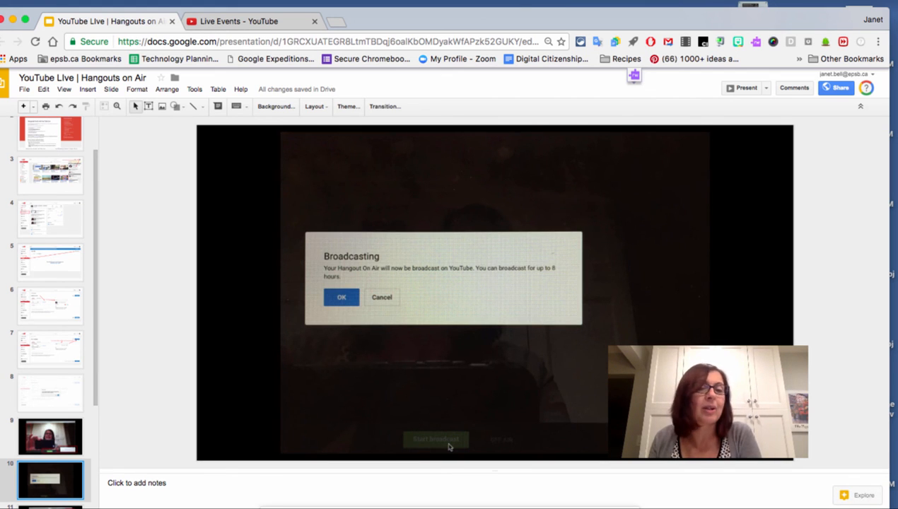
pyautogui.press('Down')
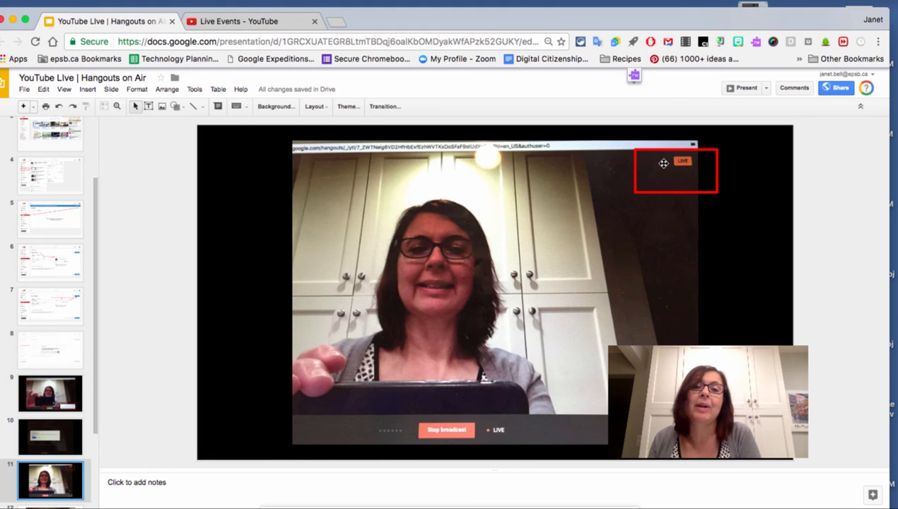
pyautogui.press('Down')
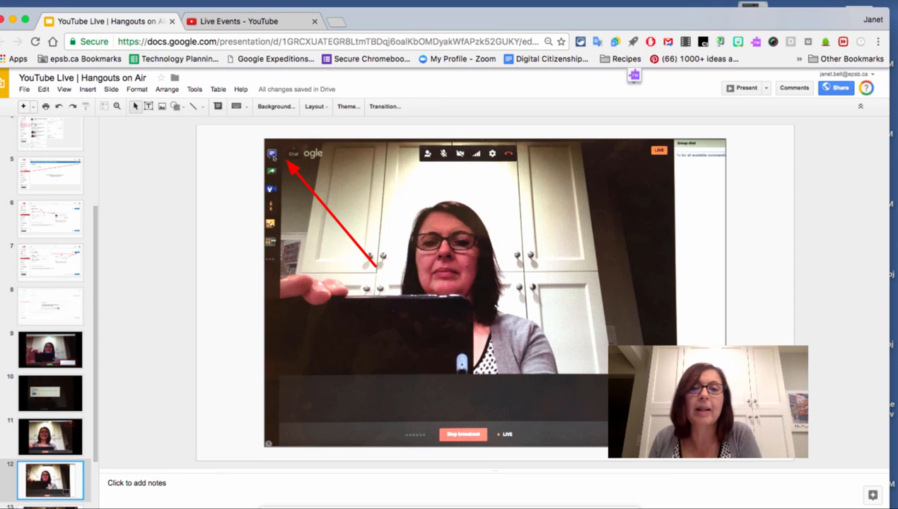
pyautogui.press('Down')
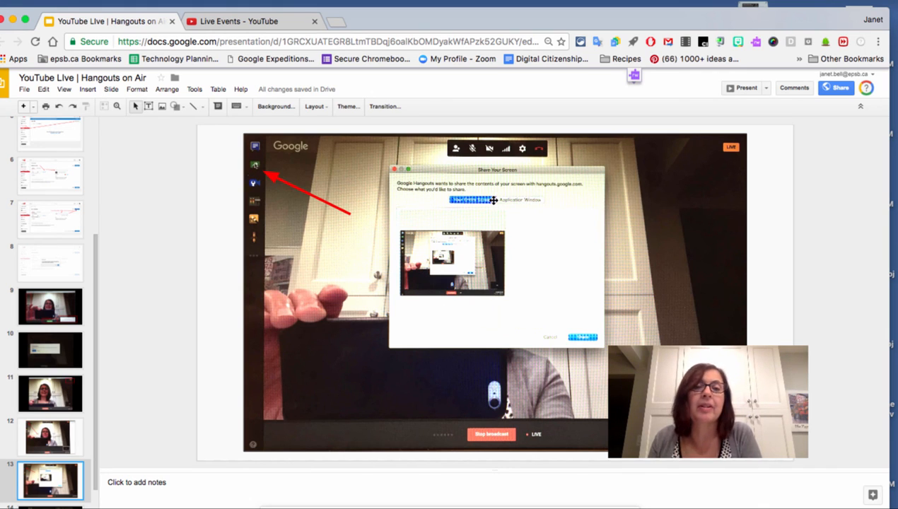
pyautogui.press('Down')
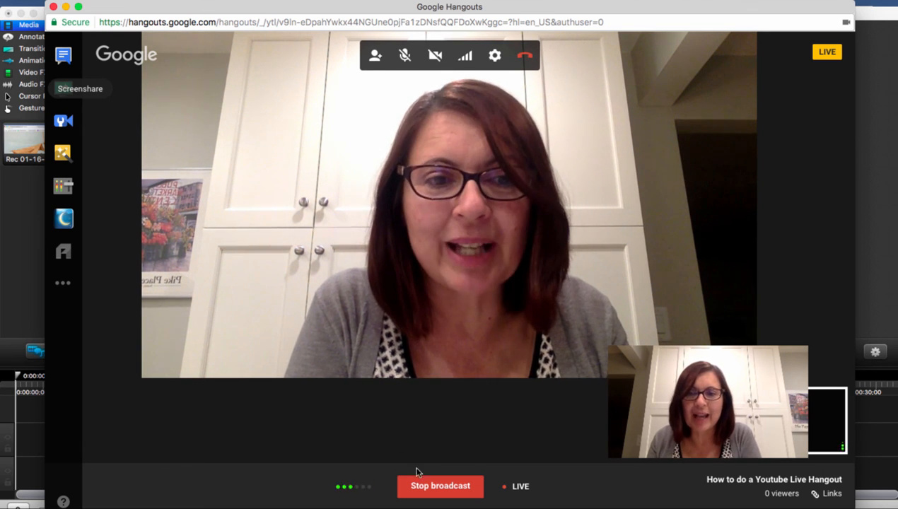
# Step: Stop the Hangout On Air broadcast, leave the call and dismiss the closing notice to return to the slides
pyautogui.click(426, 491)
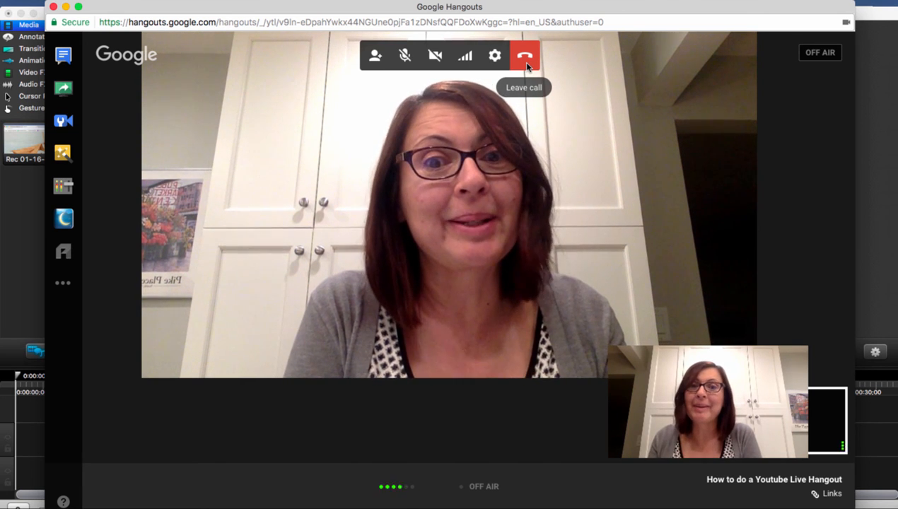
pyautogui.click(527, 64)
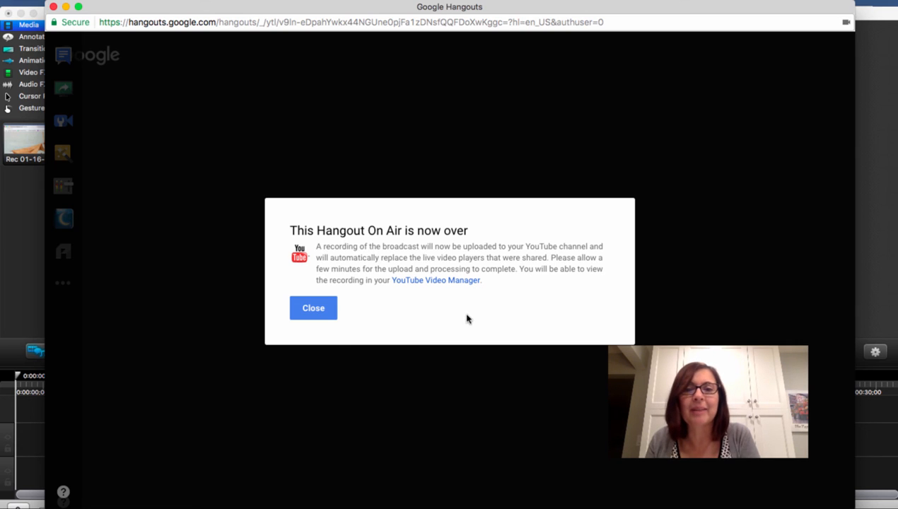
pyautogui.click(321, 310)
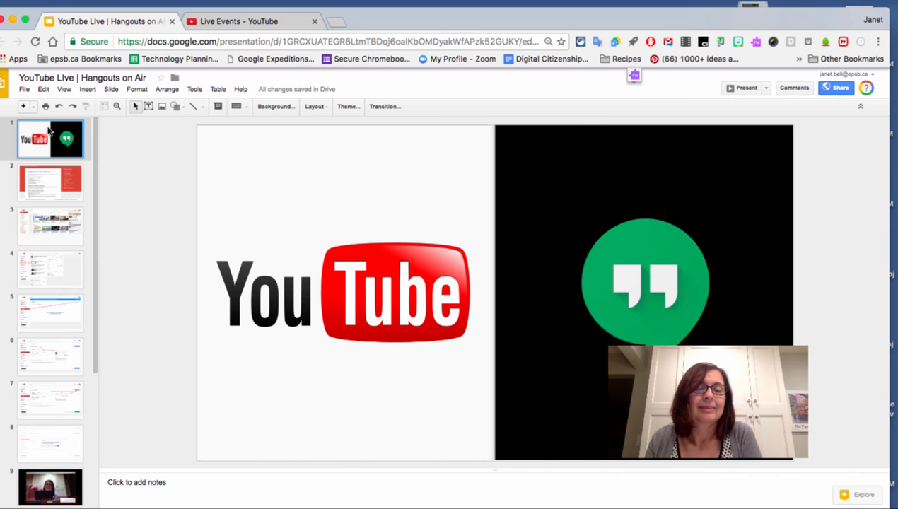